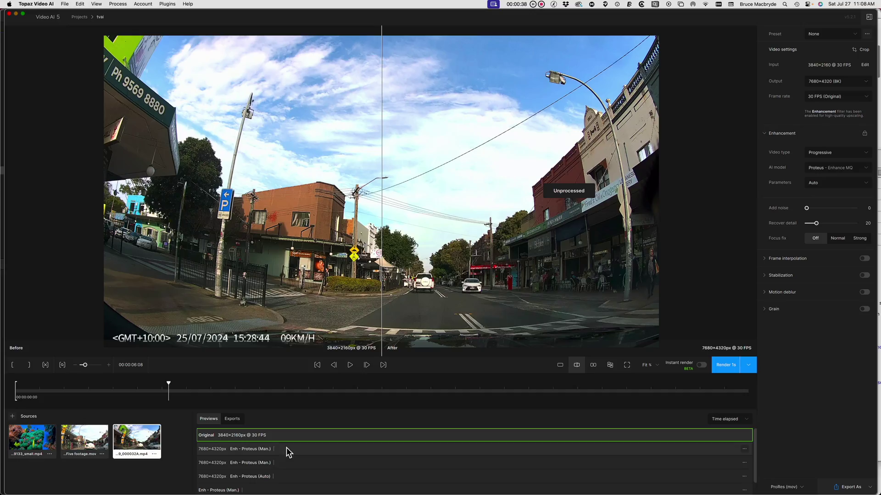
Load the manual Proteus 8K preview and compare it close up against the original near the brick building
left_click(239, 450)
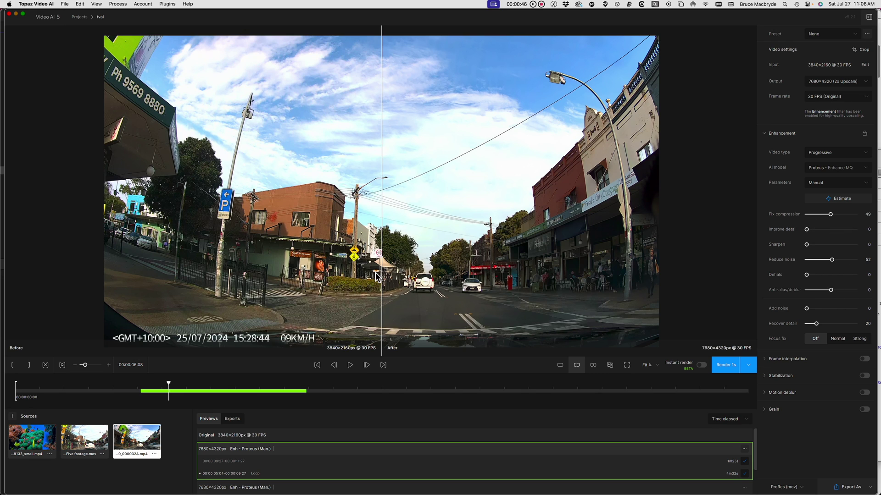
scroll(367, 272, "up", 5)
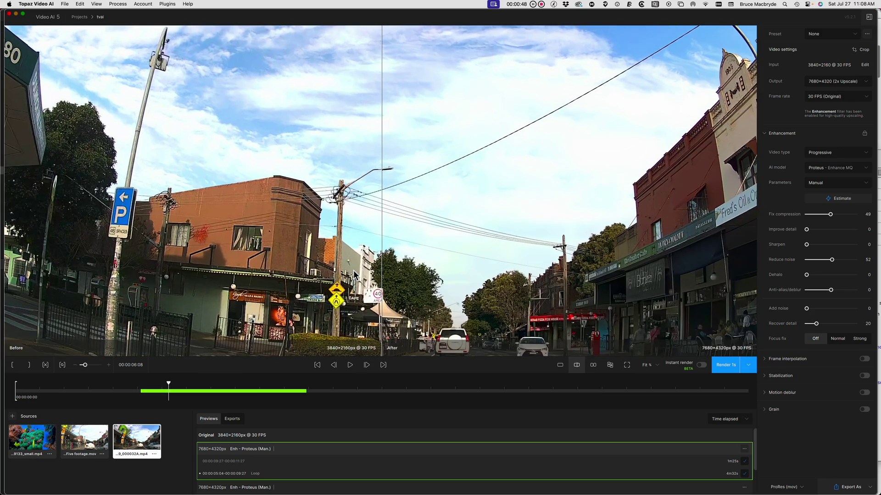
left_click_drag(342, 245, 456, 230)
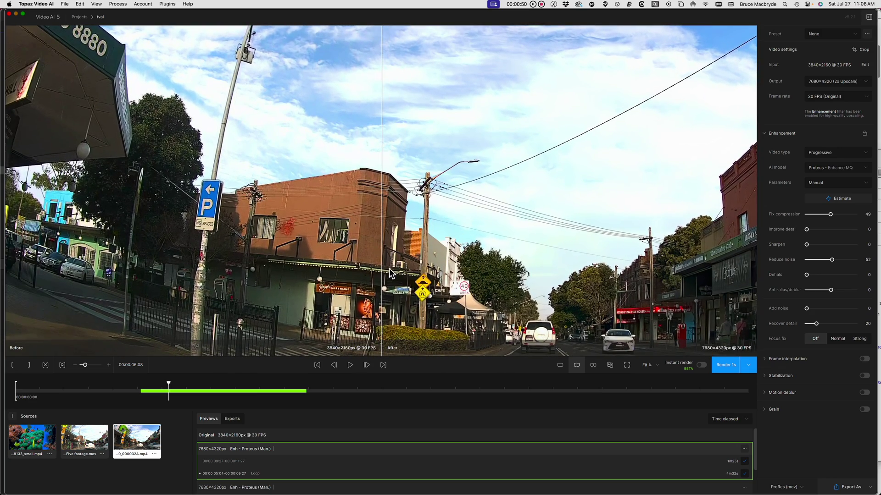
scroll(406, 293, "up", 2)
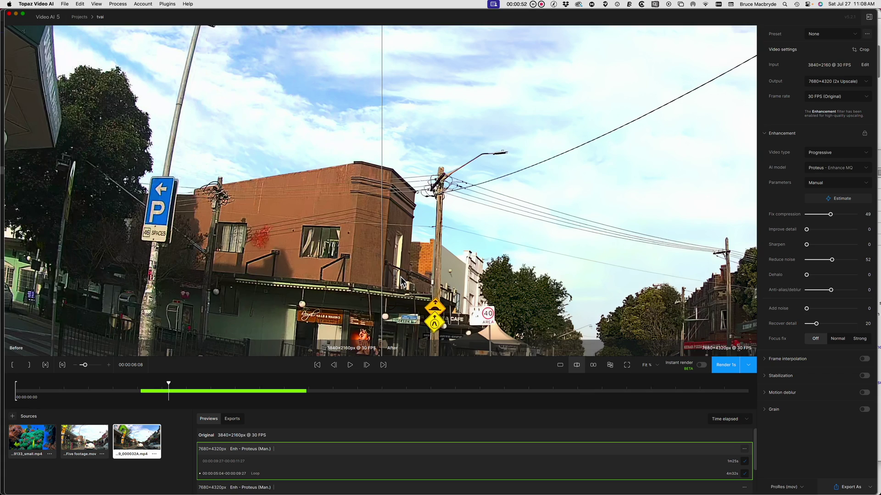
scroll(414, 288, "up", 2)
left_click_drag(434, 277, 502, 197)
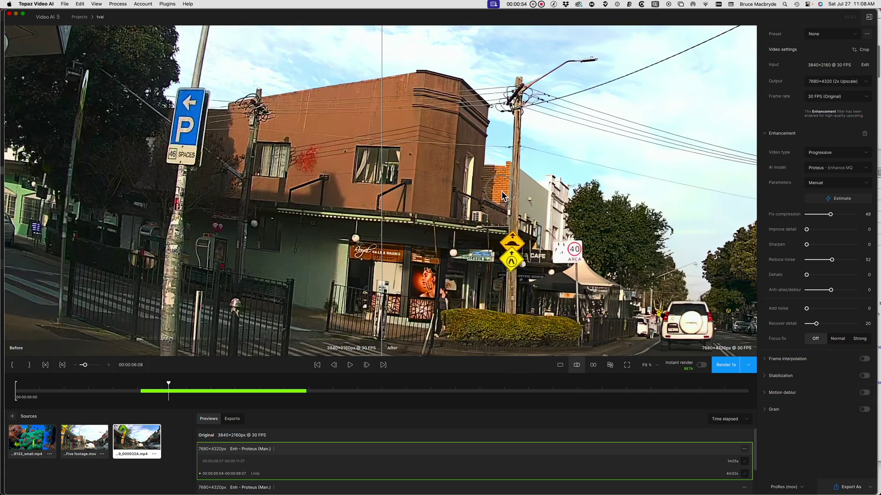
left_click_drag(385, 240, 402, 238)
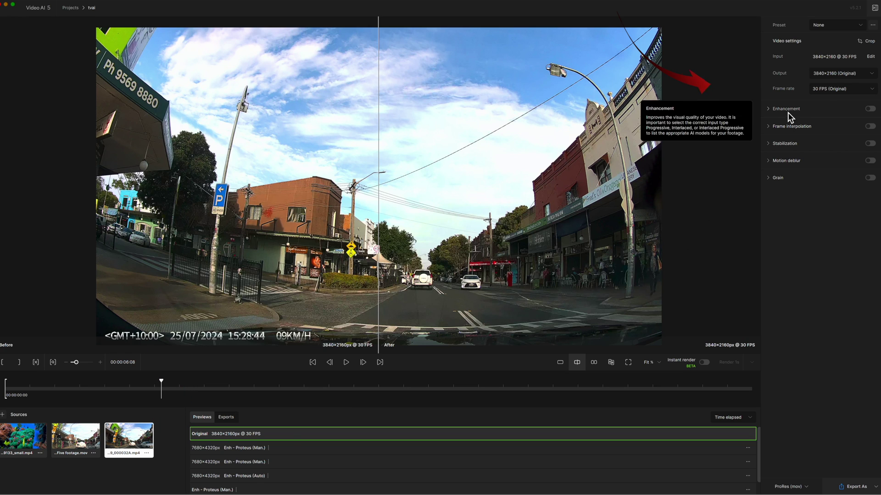
Set the output to 7680×4320 (8K) and switch enhancement parameters to Manual
left_click(847, 75)
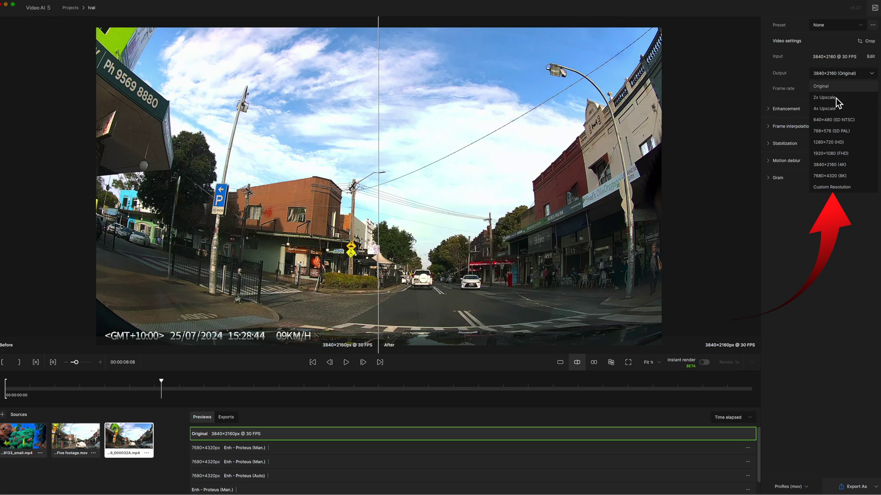
left_click(830, 175)
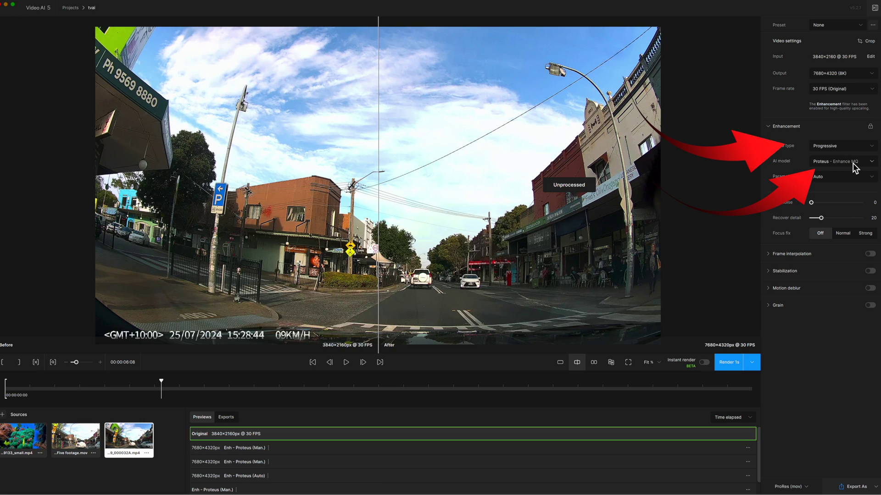
left_click(872, 179)
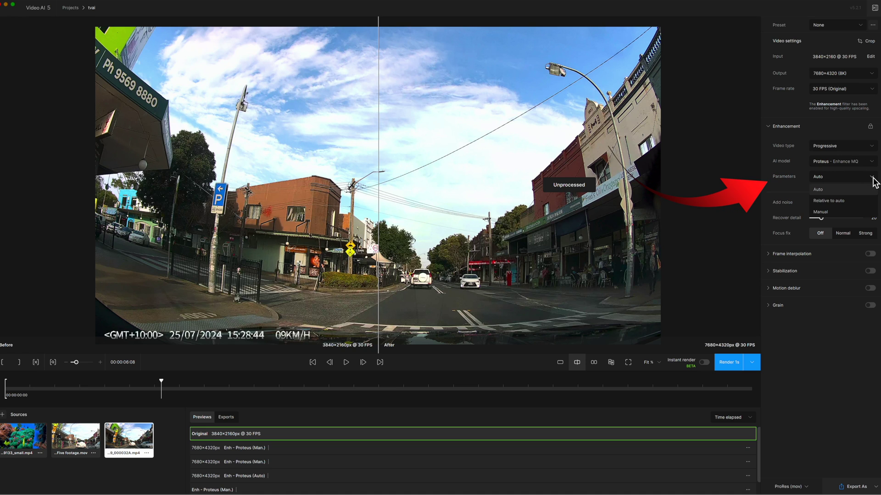
left_click(842, 211)
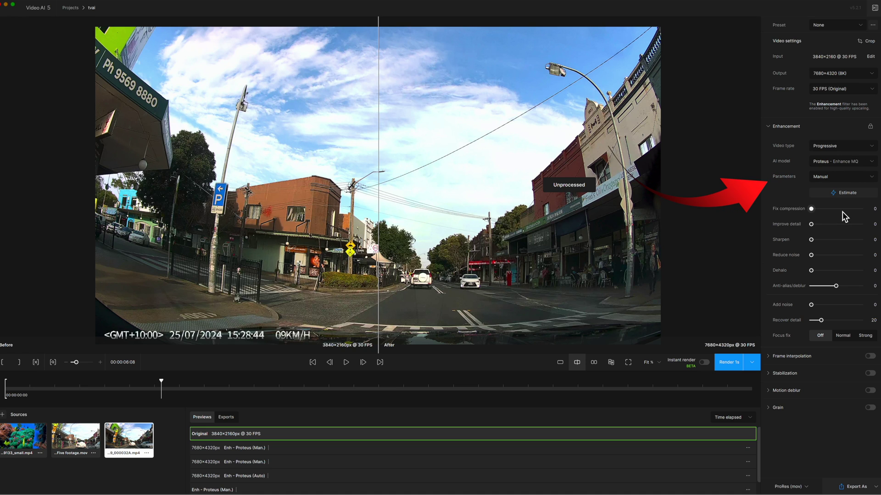
Return enhancement parameters to Auto and load the manual Proteus 8K preview
left_click(872, 178)
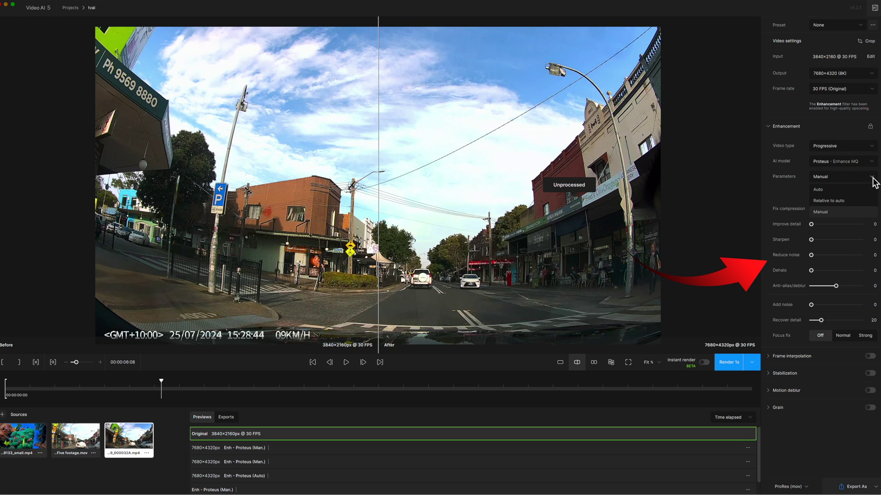
left_click(840, 190)
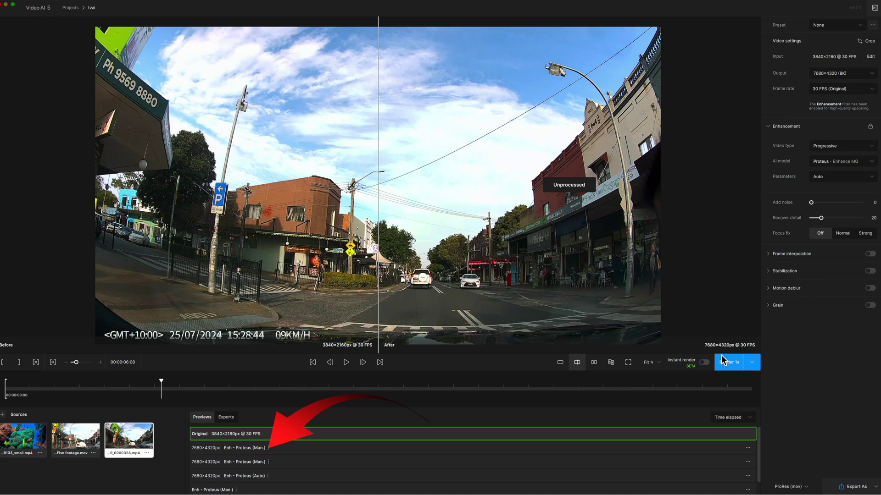
left_click(230, 450)
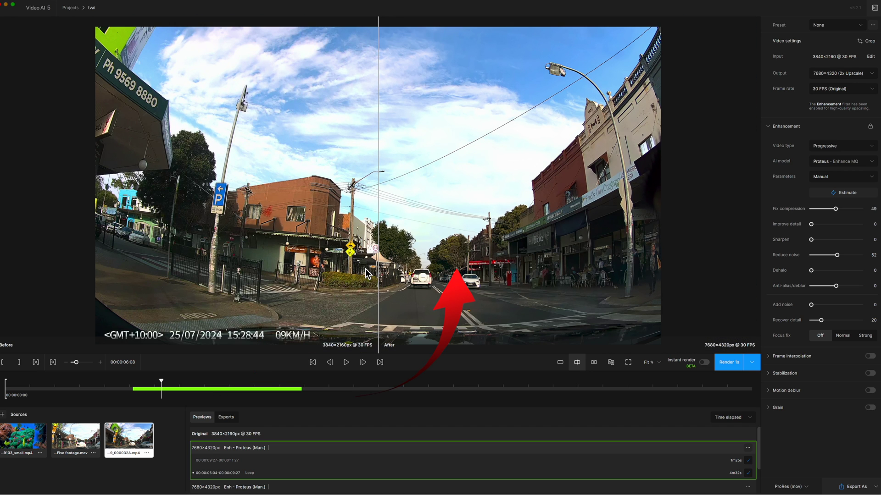
scroll(365, 274, "up", 3)
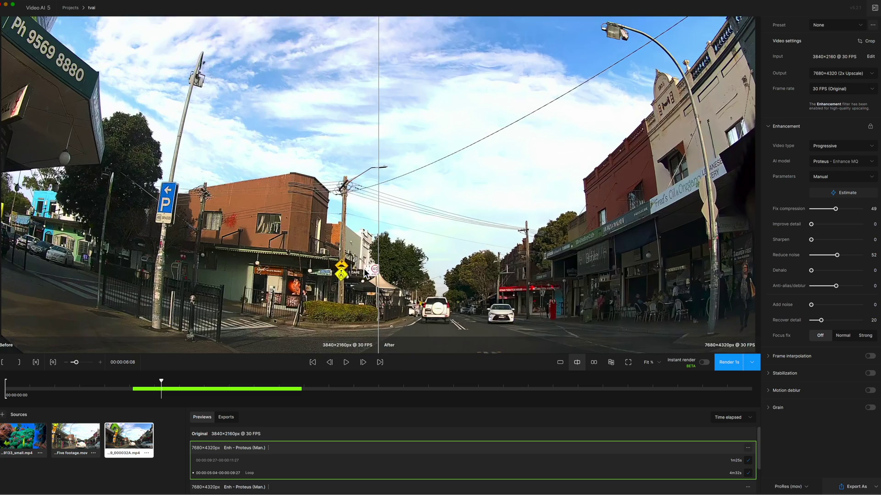
left_click_drag(343, 239, 419, 266)
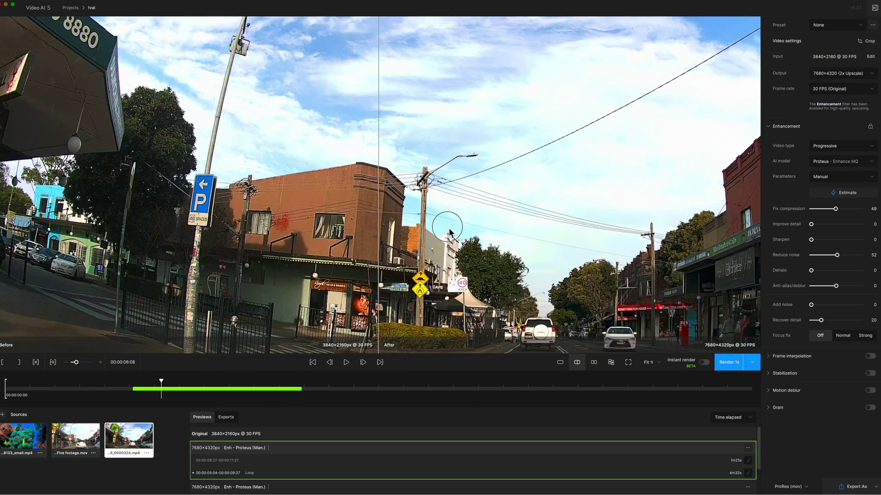
scroll(403, 288, "up", 2)
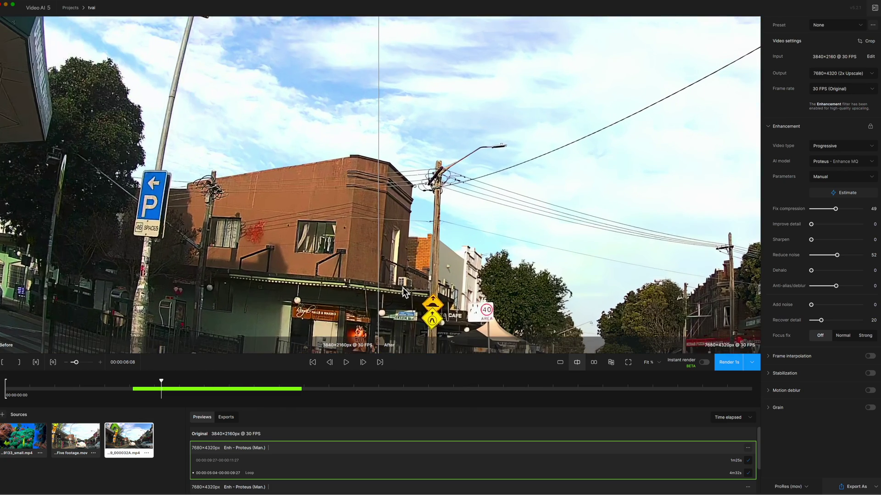
scroll(411, 279, "up", 1)
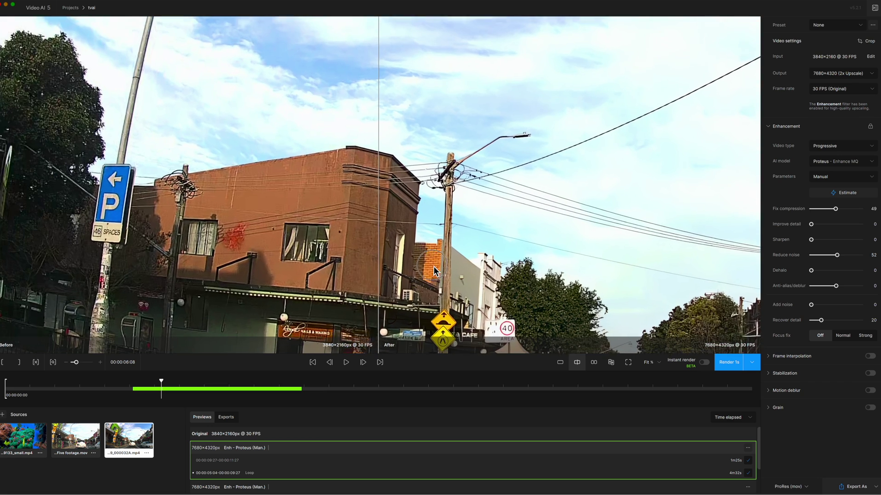
left_click_drag(434, 266, 498, 186)
left_click_drag(382, 232, 405, 268)
scroll(408, 270, "up", 3)
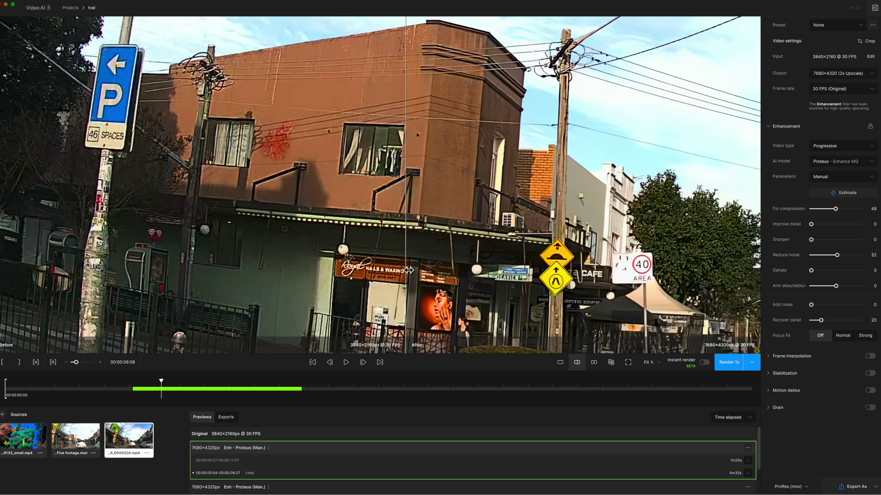
left_click(407, 253)
mouse_move(403, 253)
left_mouse_down()
mouse_move(338, 254)
mouse_move(510, 259)
mouse_move(497, 263)
left_mouse_up()
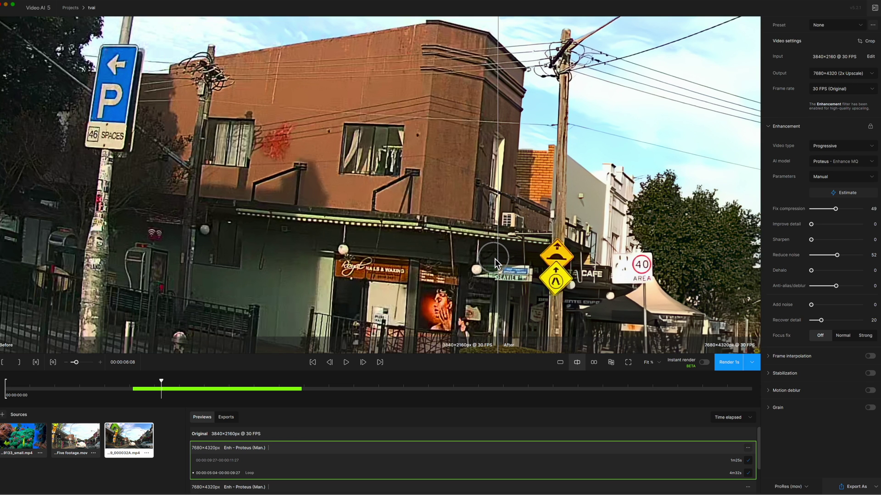
left_click_drag(495, 258, 360, 258)
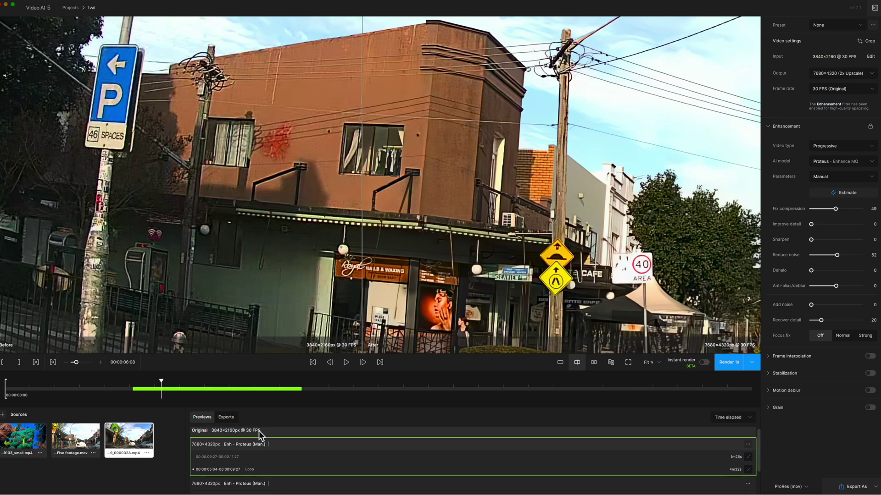
Load the second manual Proteus 8K preview and nudge the before/after split
scroll(259, 431, "down", 1)
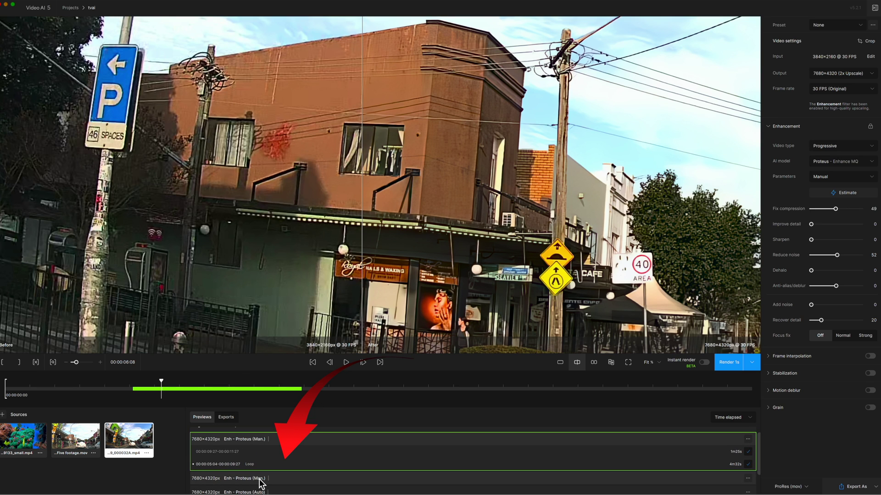
left_click(259, 479)
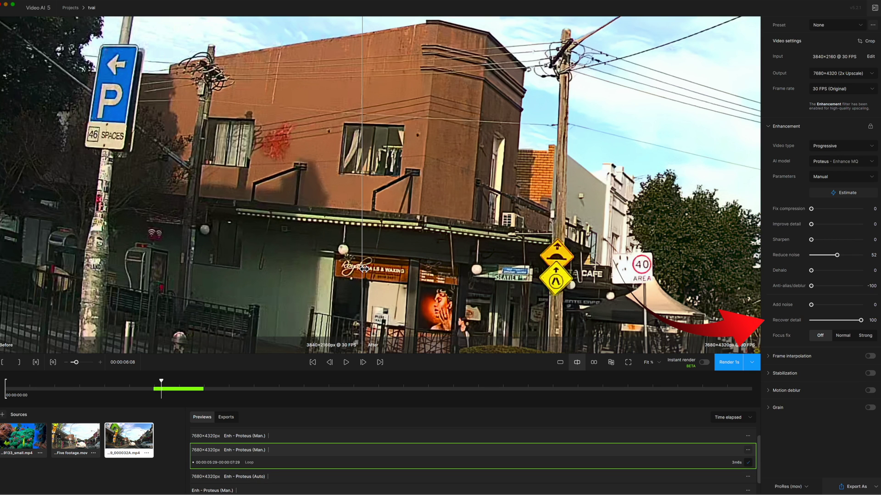
mouse_move(364, 268)
left_mouse_down()
mouse_move(395, 271)
mouse_move(355, 270)
left_mouse_up()
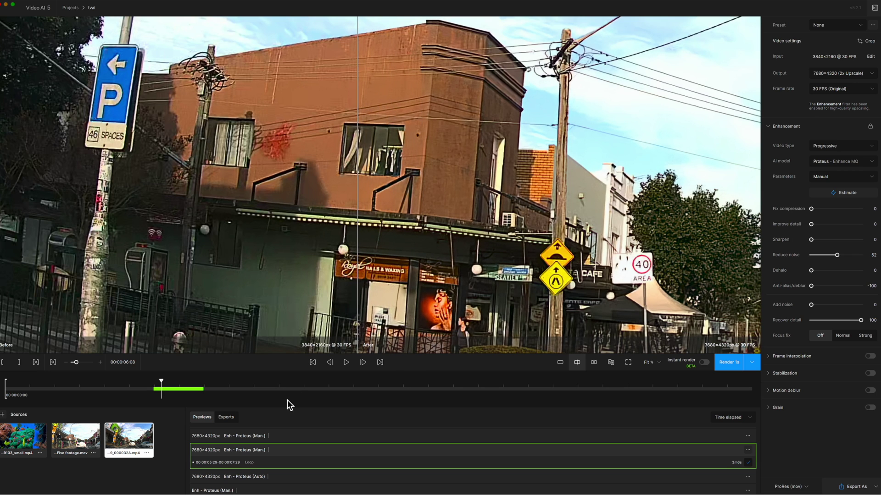
Load the Proteus Auto 8K preview and move the split right to show more original footage
left_click(247, 477)
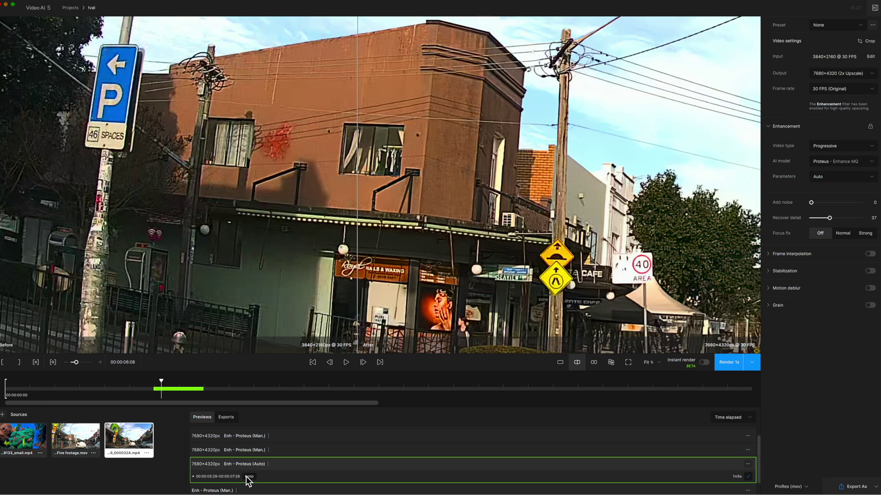
left_click_drag(363, 317, 370, 309)
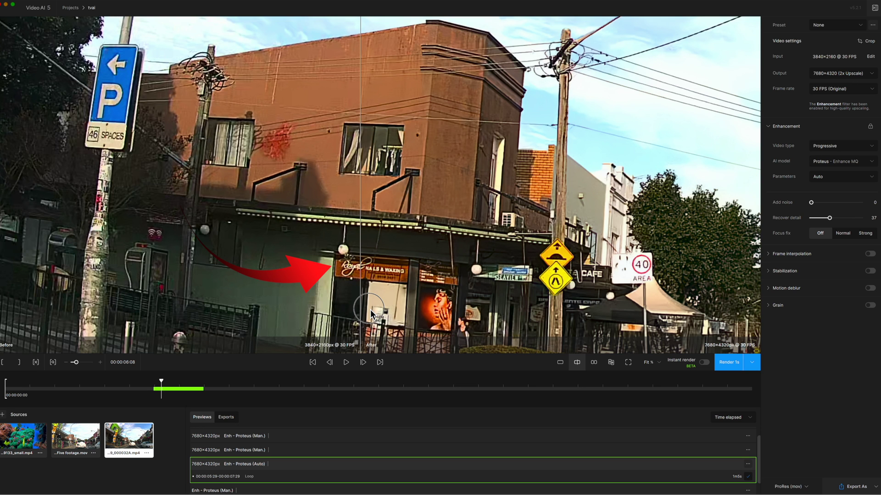
left_click_drag(370, 310, 387, 325)
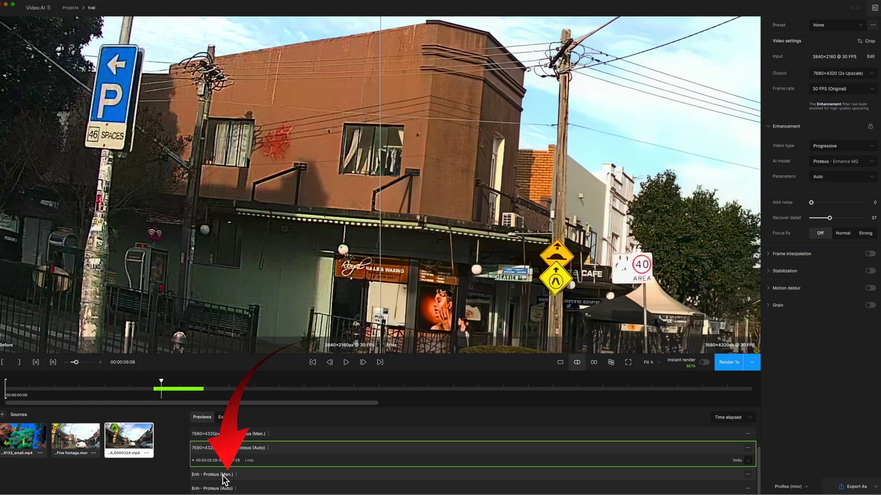
Load the 3840×2160 manual Proteus preview, zoom toward the shopfronts, and sweep the split across the salon sign
left_click(225, 480)
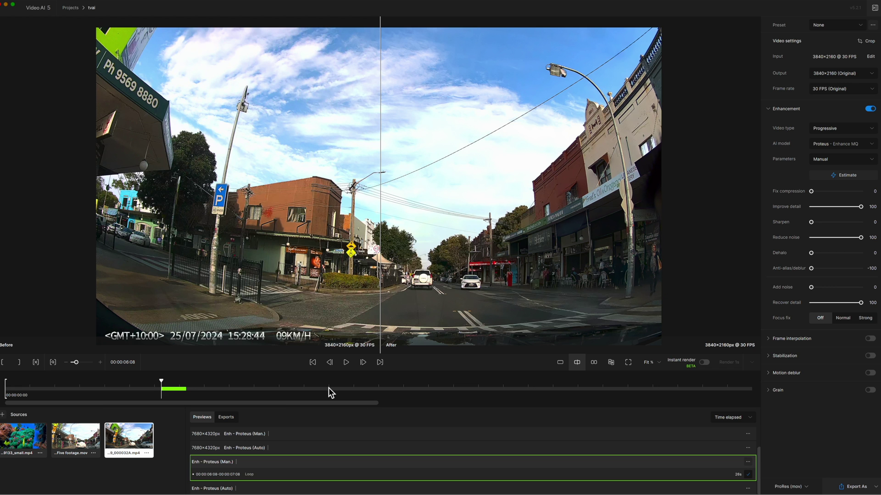
scroll(354, 275, "up", 5)
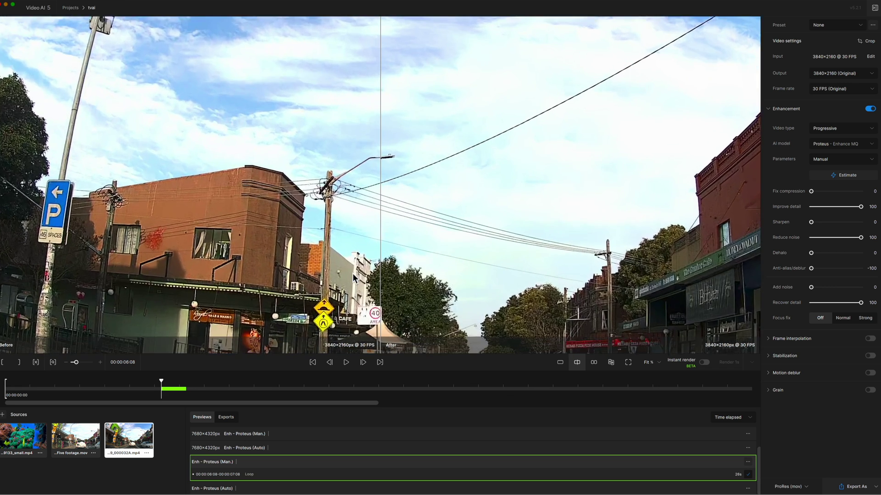
left_click_drag(353, 275, 522, 191)
scroll(417, 275, "up", 3)
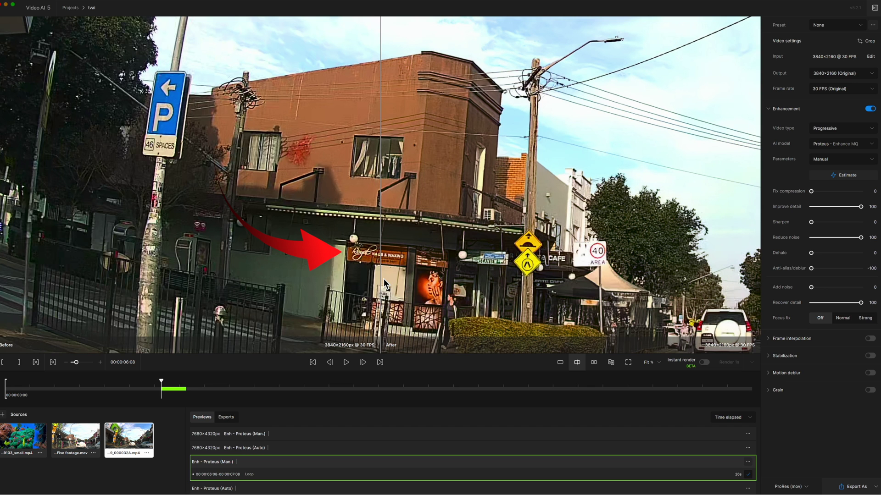
mouse_move(382, 263)
left_mouse_down()
mouse_move(340, 263)
mouse_move(459, 267)
mouse_move(373, 263)
left_mouse_up()
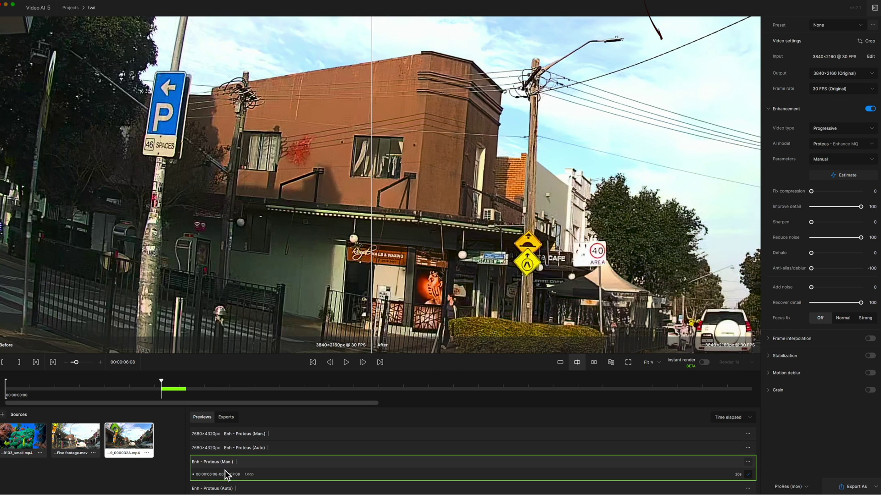
Load the 4K Proteus Auto preview and reposition the before/after split over the footage
left_click(223, 488)
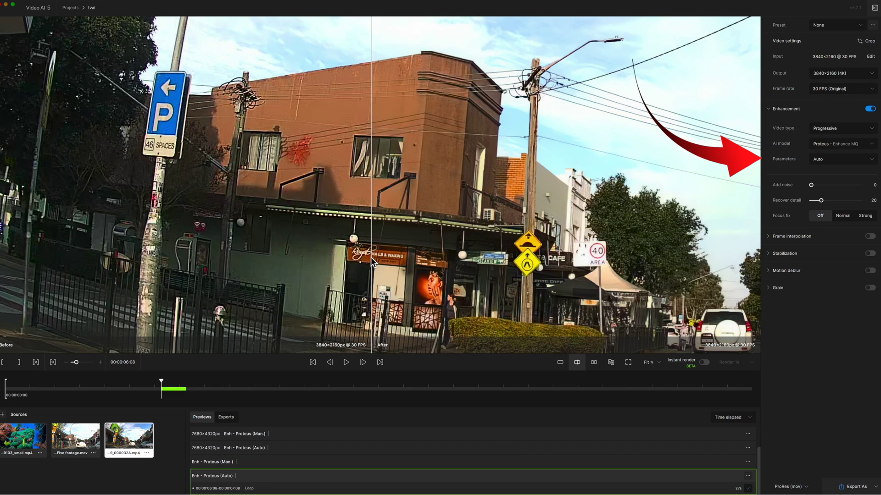
mouse_move(371, 261)
left_mouse_down()
mouse_move(440, 262)
mouse_move(355, 264)
mouse_move(374, 264)
mouse_move(364, 264)
left_mouse_up()
scroll(252, 455, "up", 2)
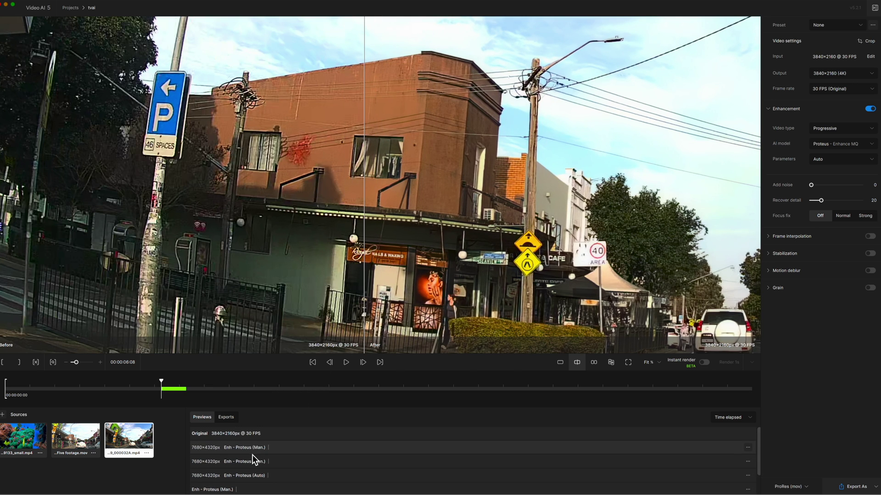
scroll(252, 455, "down", 2)
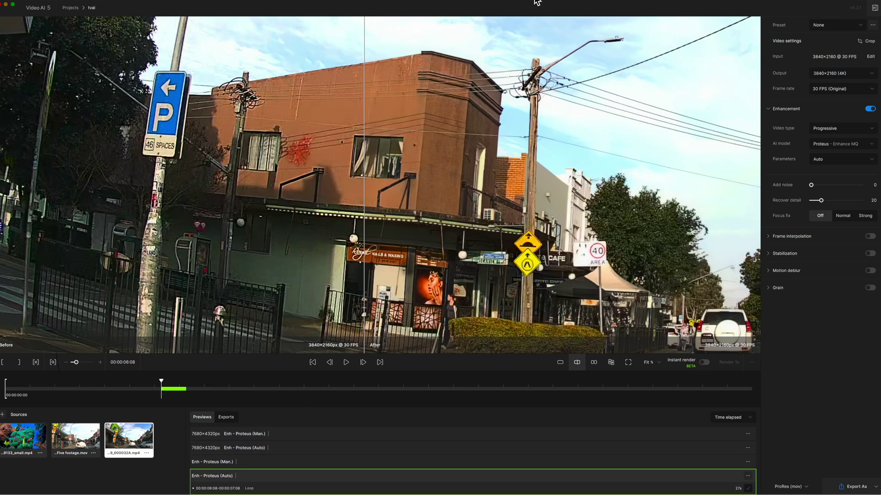
Load the 7680×4320 Proteus Auto preview, zoom onto the 40 sign, and sweep the split across it
left_click(252, 452)
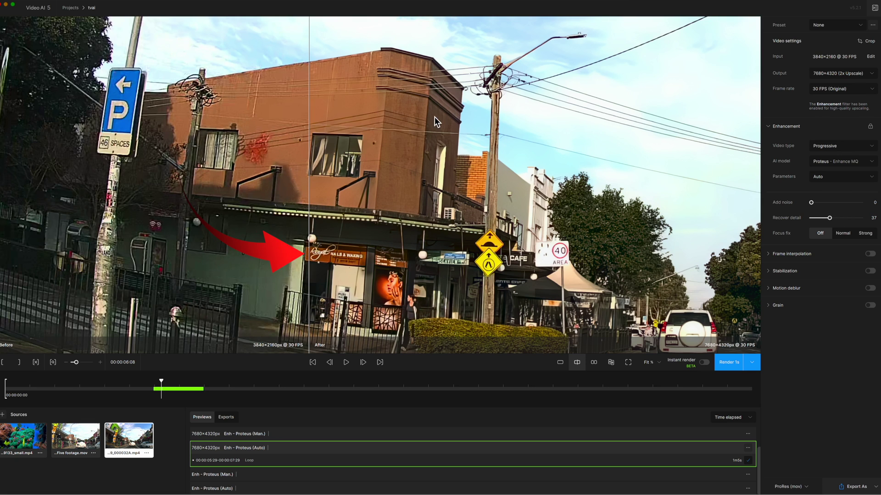
left_click_drag(316, 228, 381, 232)
scroll(381, 232, "up", 2)
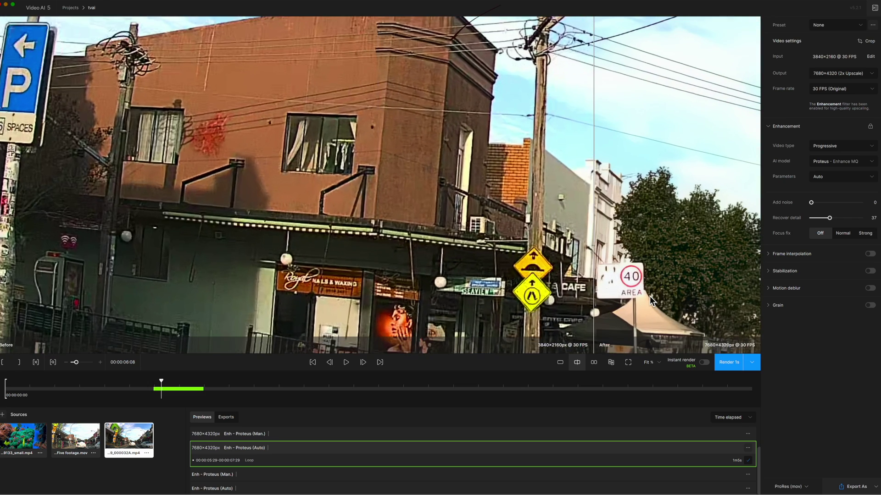
left_click_drag(679, 296, 501, 193)
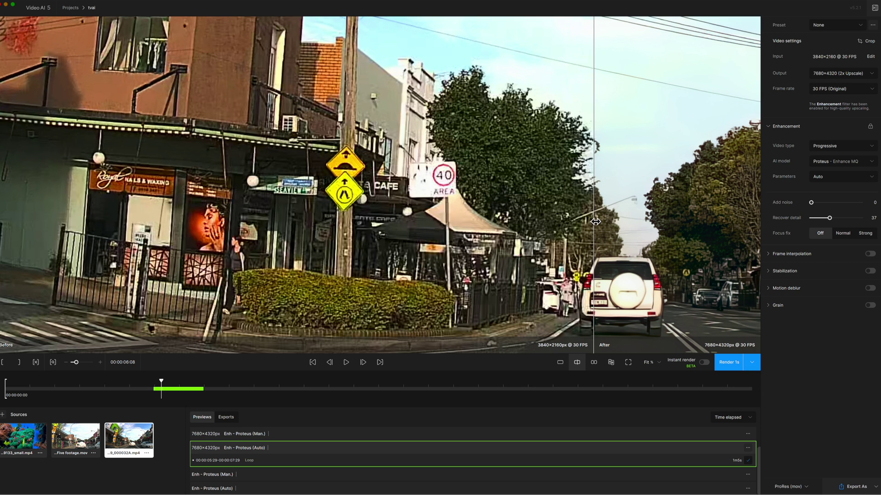
left_click_drag(596, 221, 270, 209)
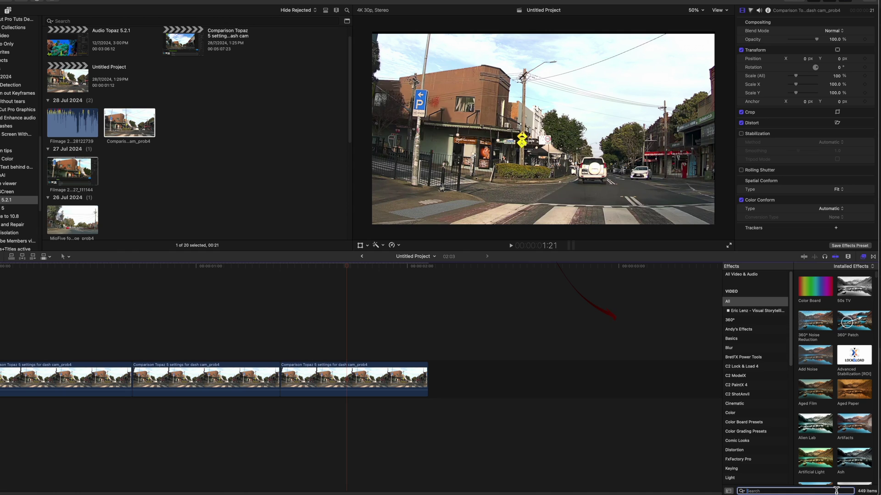
Show all video effects and search the browser for 'fisheye'
left_click(731, 304)
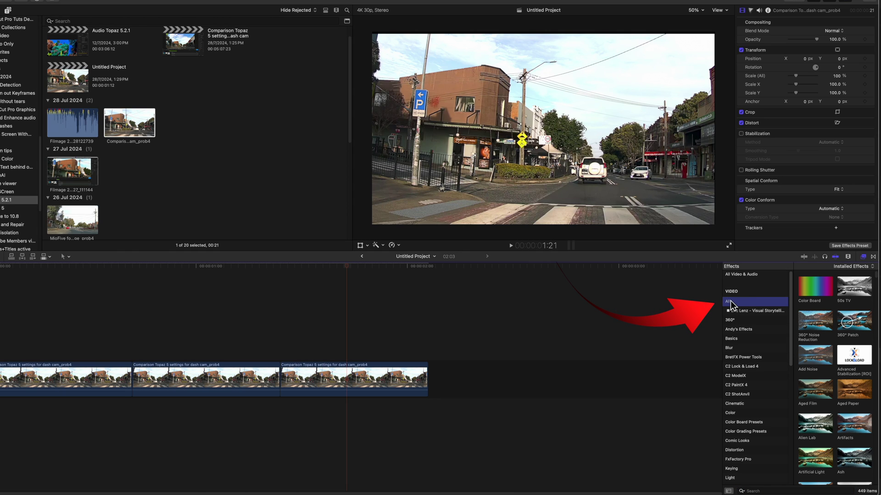
left_click(759, 492)
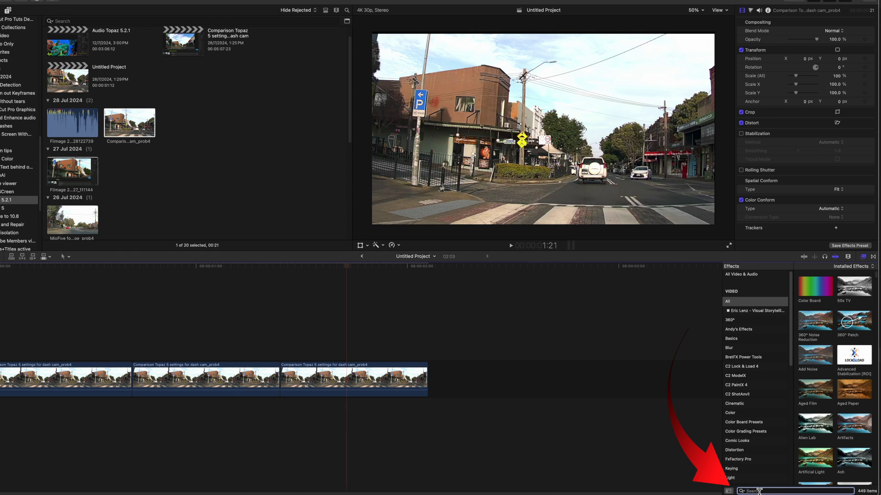
type("fish")
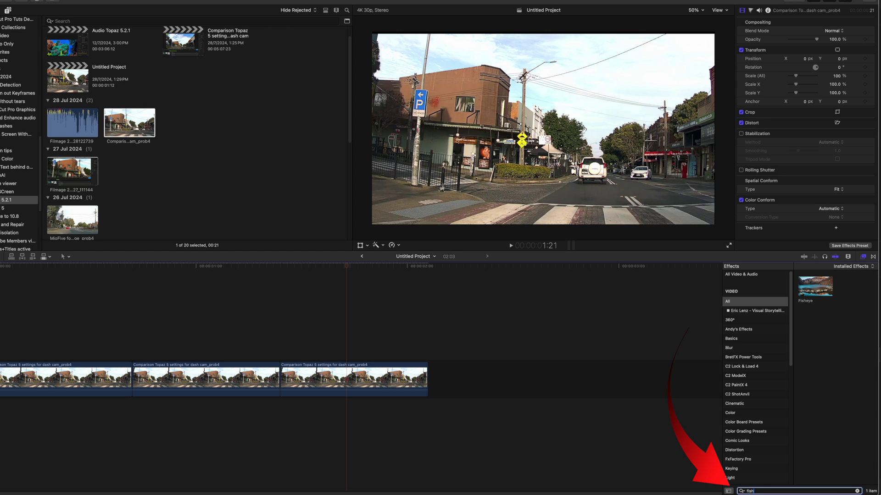
type("eye")
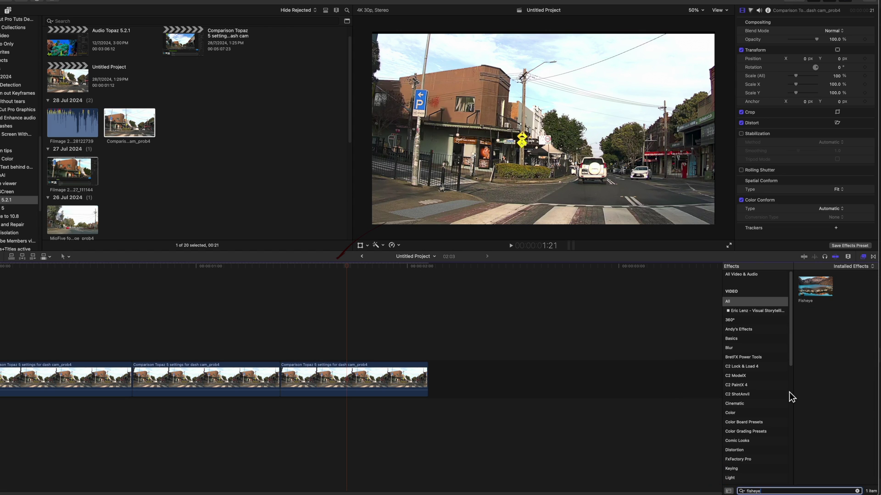
Apply Fisheye to the third dashcam clip with Amount -0.49 and Radius 0
left_click_drag(815, 286, 393, 380)
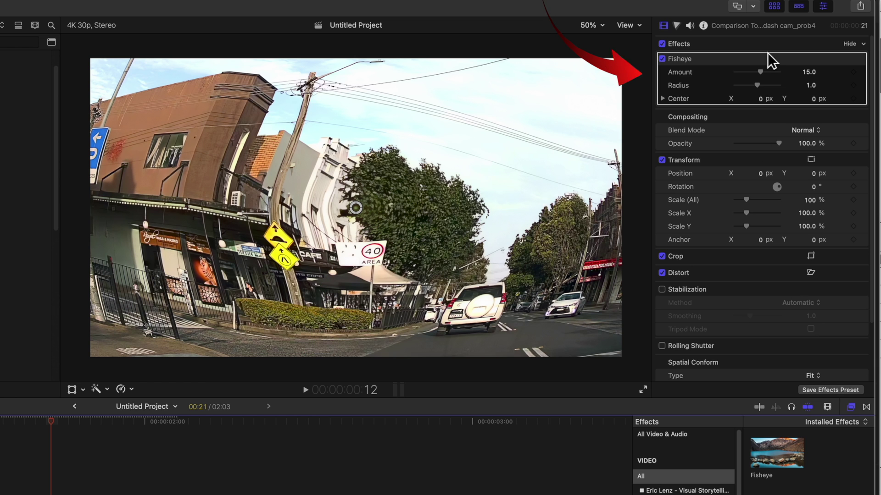
left_click_drag(766, 74, 756, 71)
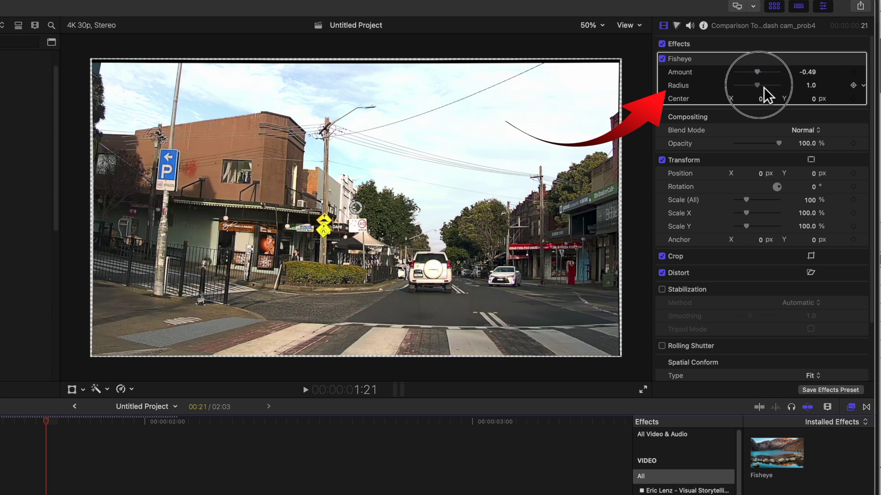
left_click_drag(764, 87, 722, 83)
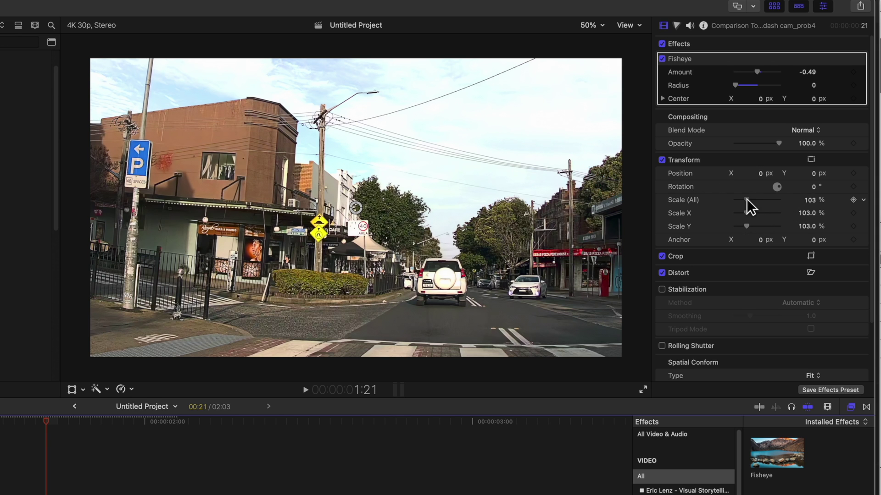
Scale the dashcam clip to 137% and shift Position X to -711 px
mouse_move(747, 199)
left_mouse_down()
mouse_move(756, 203)
mouse_move(751, 199)
left_mouse_up()
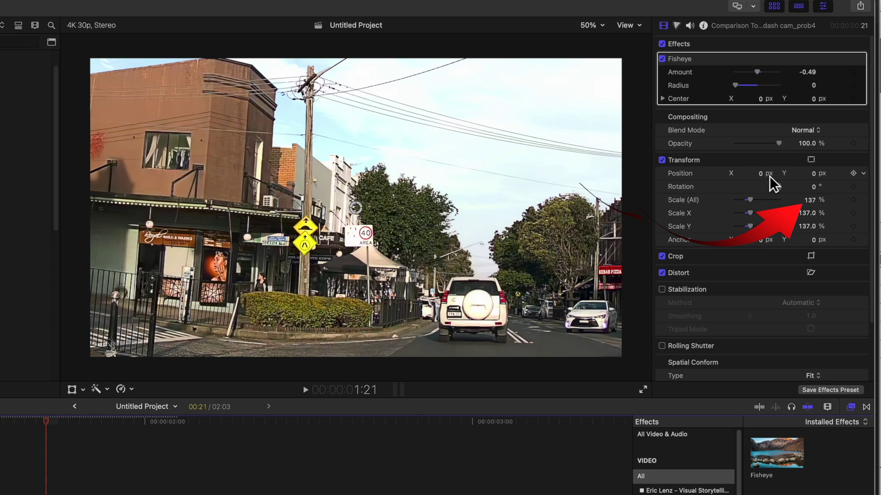
left_click_drag(765, 175, 702, 174)
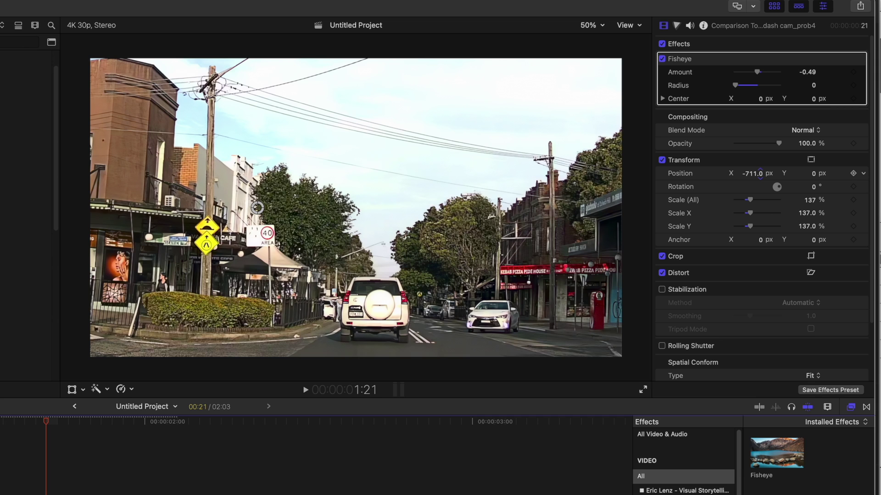
Fine-tune Position X to -710.0 px and lower the Fisheye center Y to -0.93 px
left_click_drag(760, 173, 760, 172)
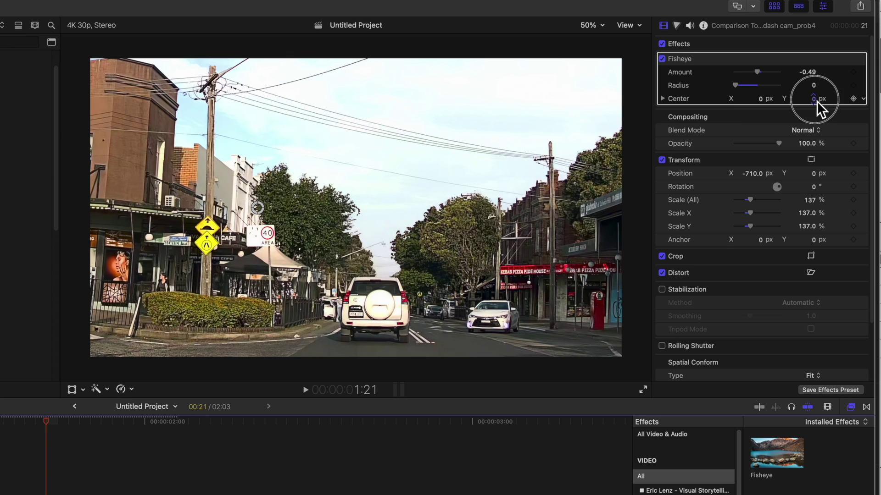
left_click_drag(817, 101, 816, 161)
Disable the Fisheye effect and the Transform adjustments to compare against the original curved footage
left_click(663, 45)
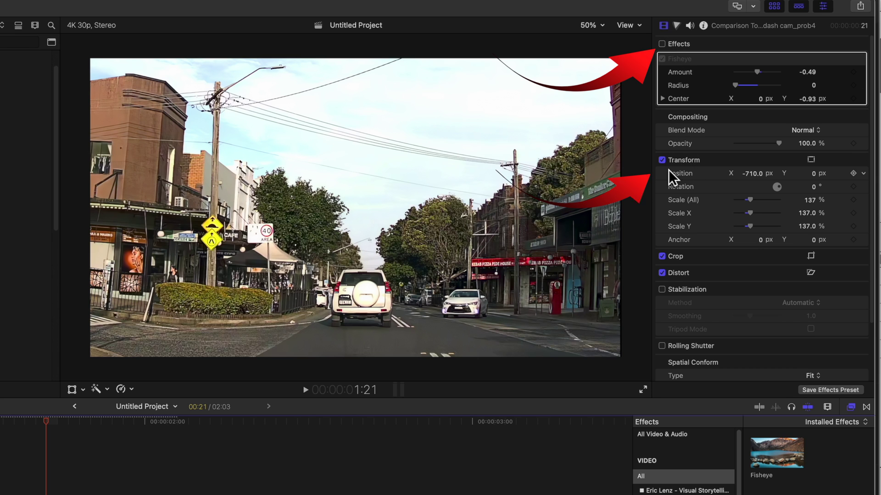
left_click(662, 160)
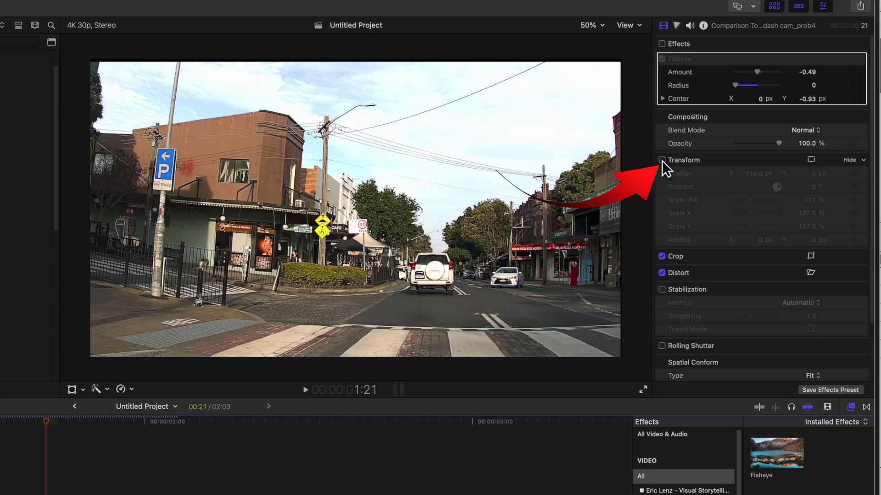